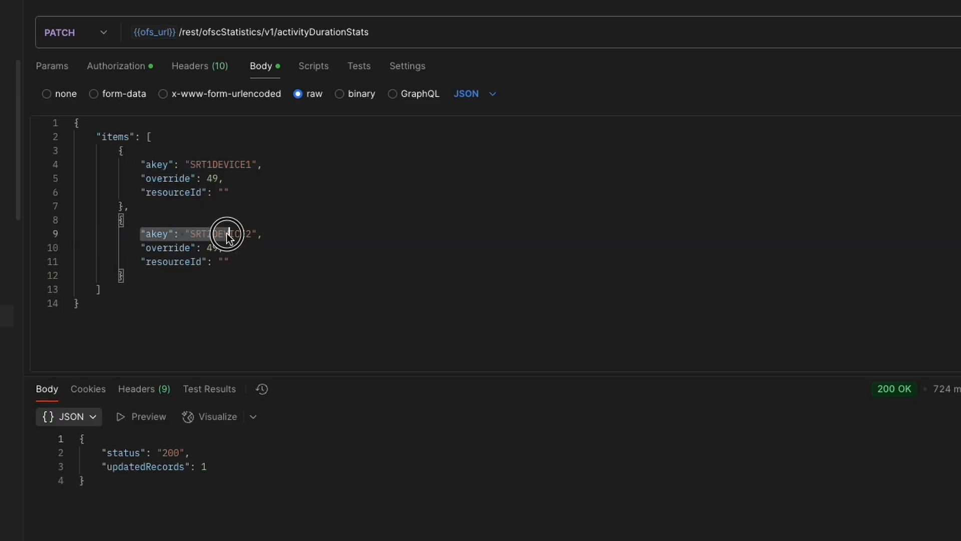
Set the override of the SRT2DEVICE2 item to 51 in the activityDurationStats PATCH body and send the request
left_click_drag(140, 181, 234, 181)
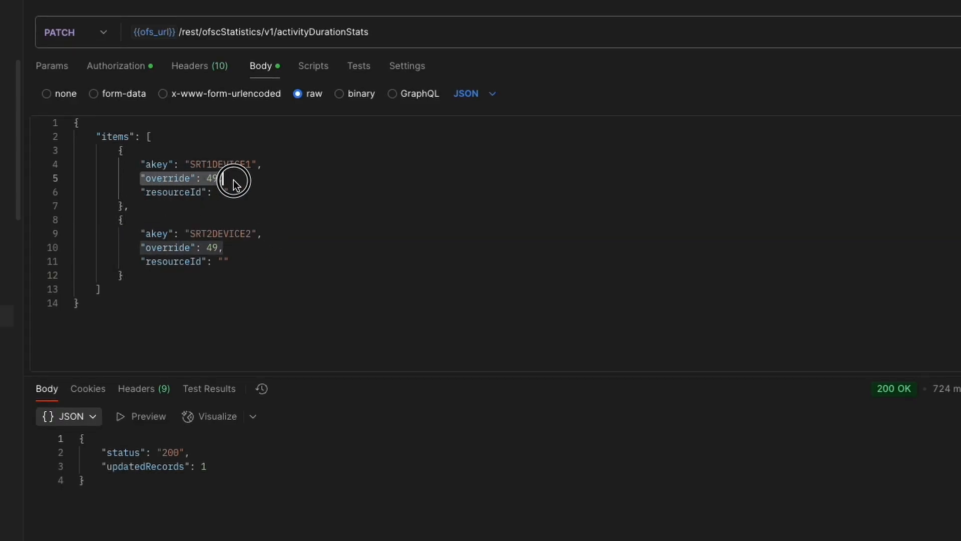
left_click_drag(136, 248, 225, 247)
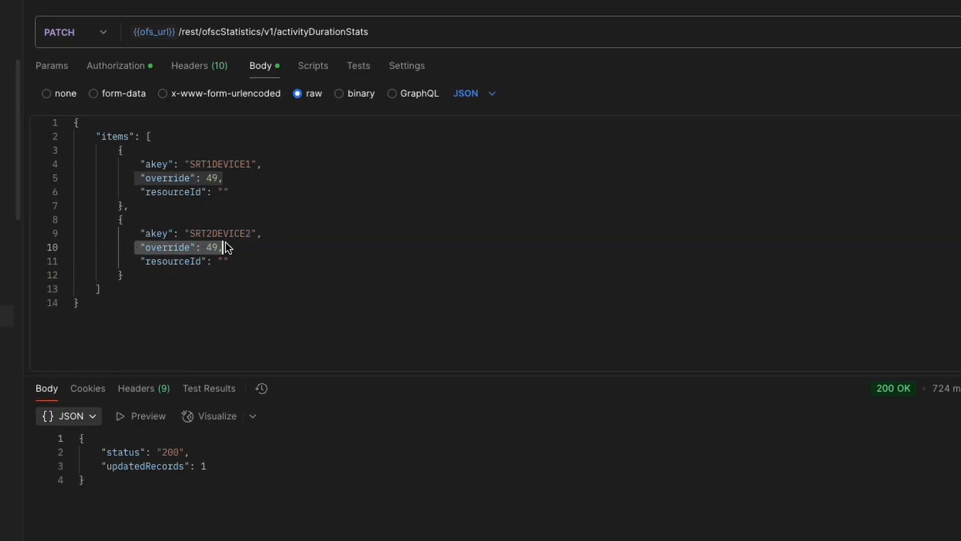
left_click(221, 179)
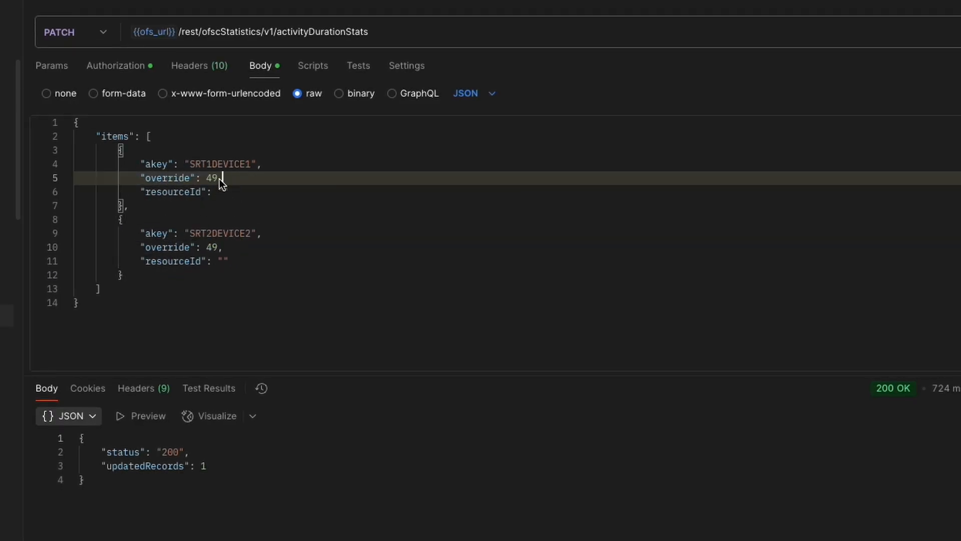
double_click(212, 247)
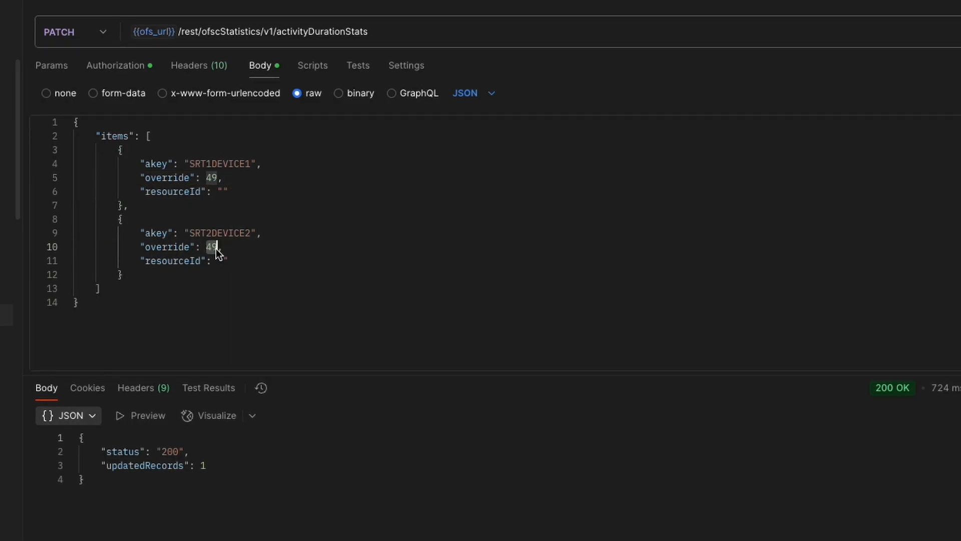
type("51")
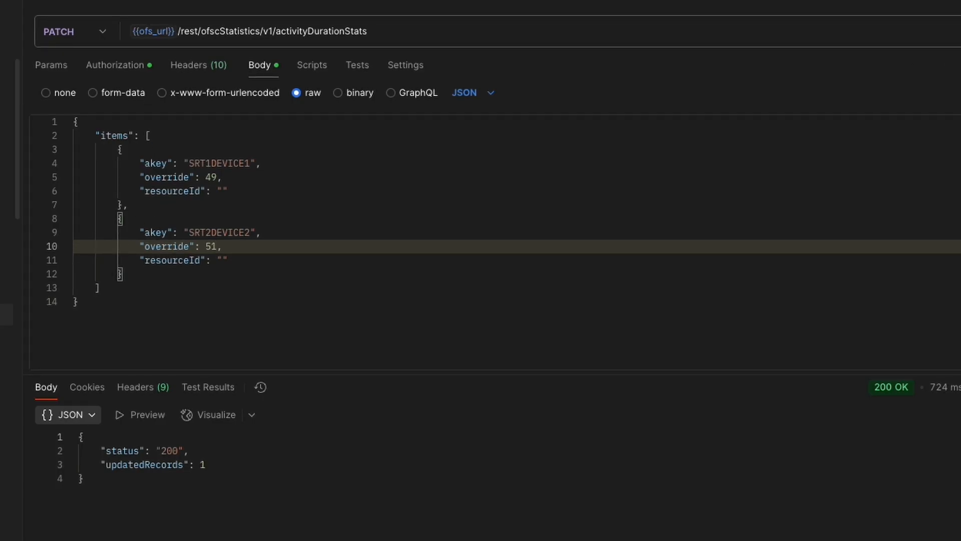
left_click(959, 31)
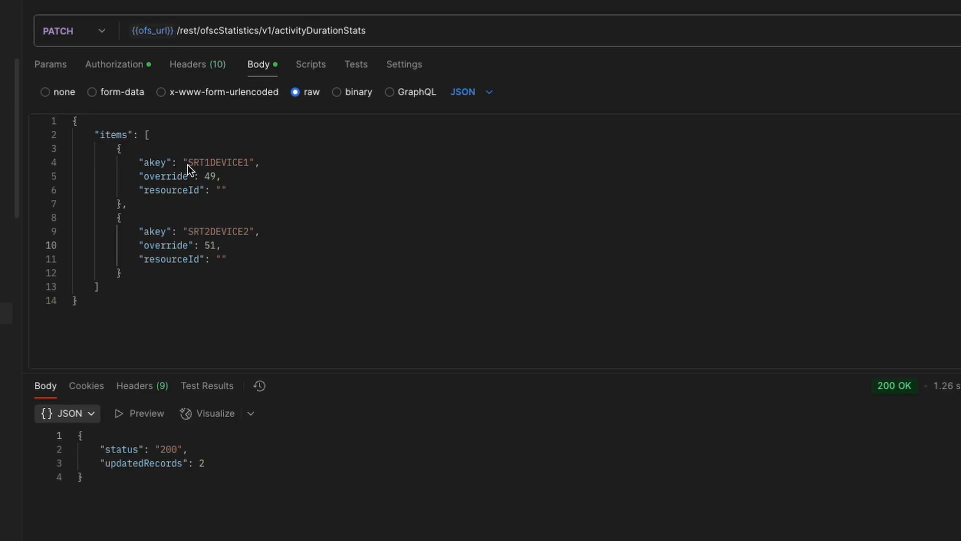
Switch to the OFS Statistics configuration page and apply the Statistics API overrides with statistics recalculation
left_click_drag(188, 163, 245, 165)
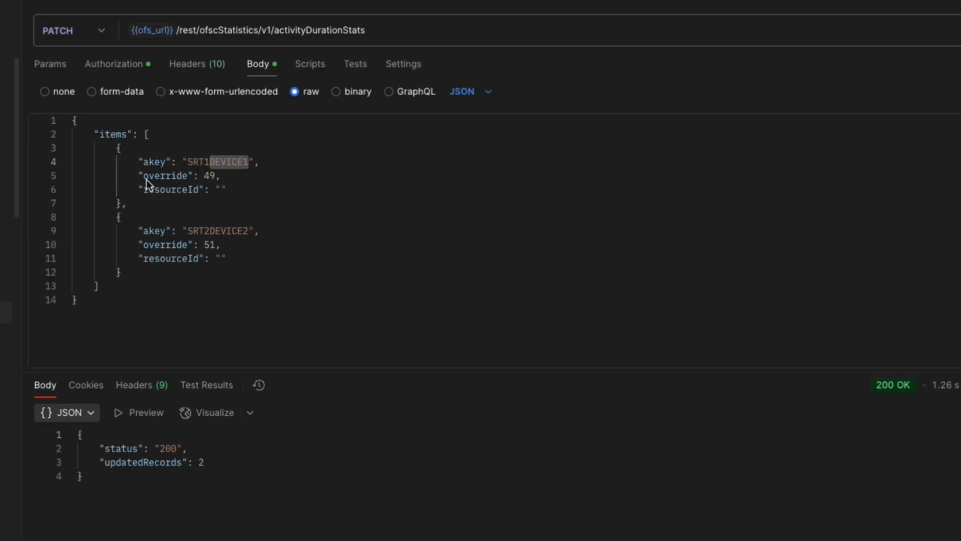
left_click_drag(139, 178, 226, 176)
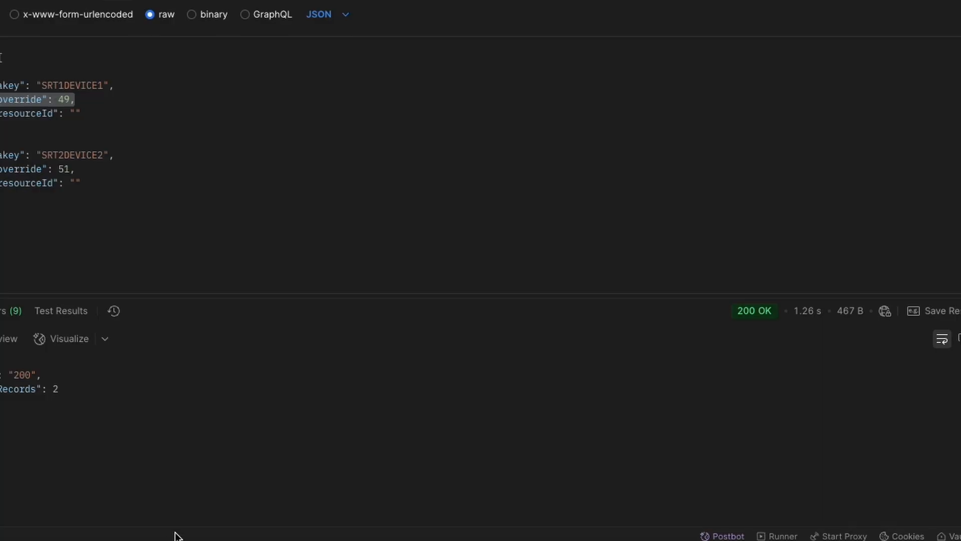
left_click(119, 538)
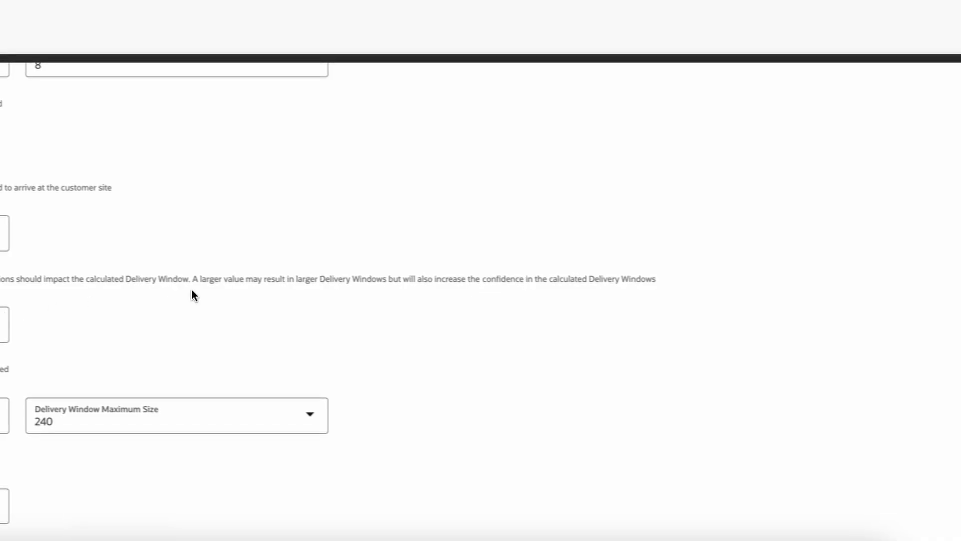
scroll(190, 294, "down", 10)
left_click(899, 506)
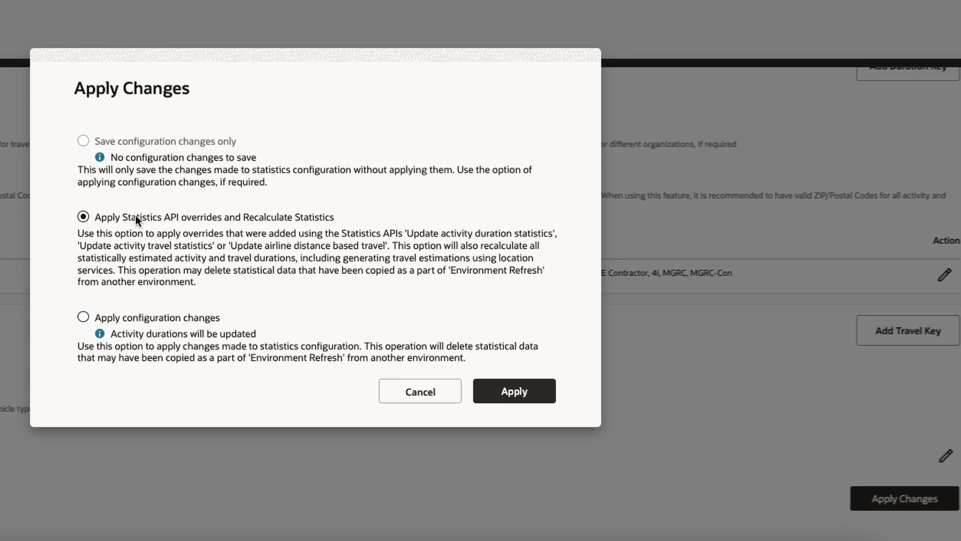
left_click(502, 389)
left_click_drag(76, 105, 313, 110)
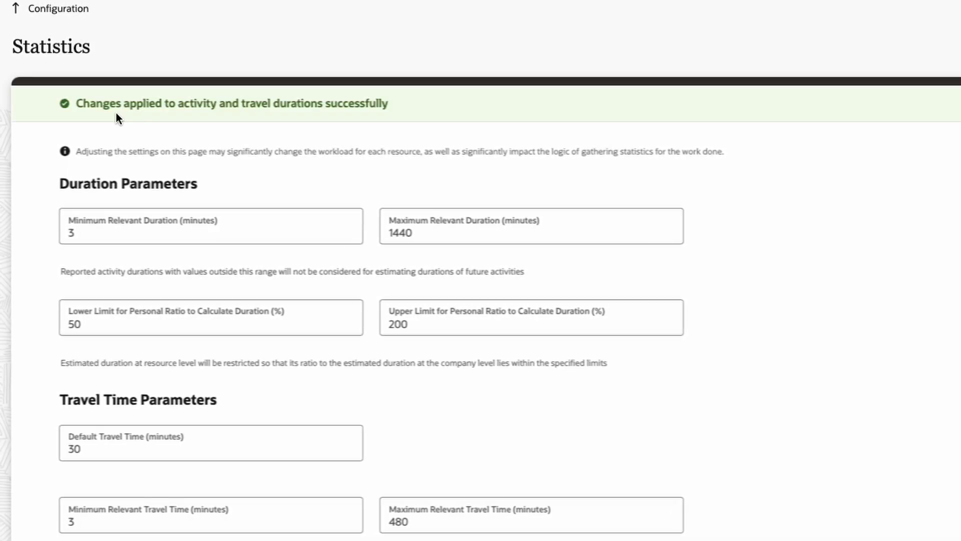
left_click_drag(75, 105, 388, 108)
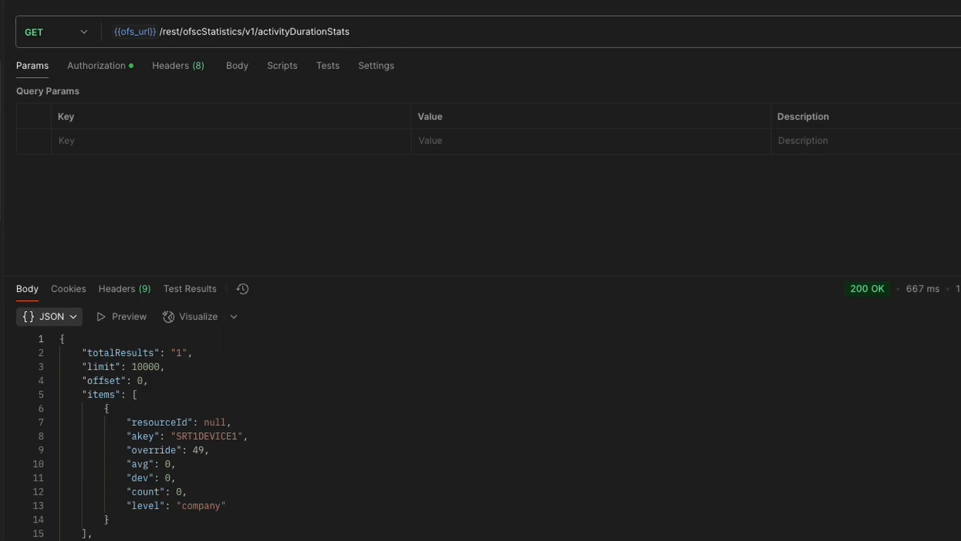
Send the activityDurationStats GET request and examine the akey, override, resourceId and level of both returned items
left_click(960, 31)
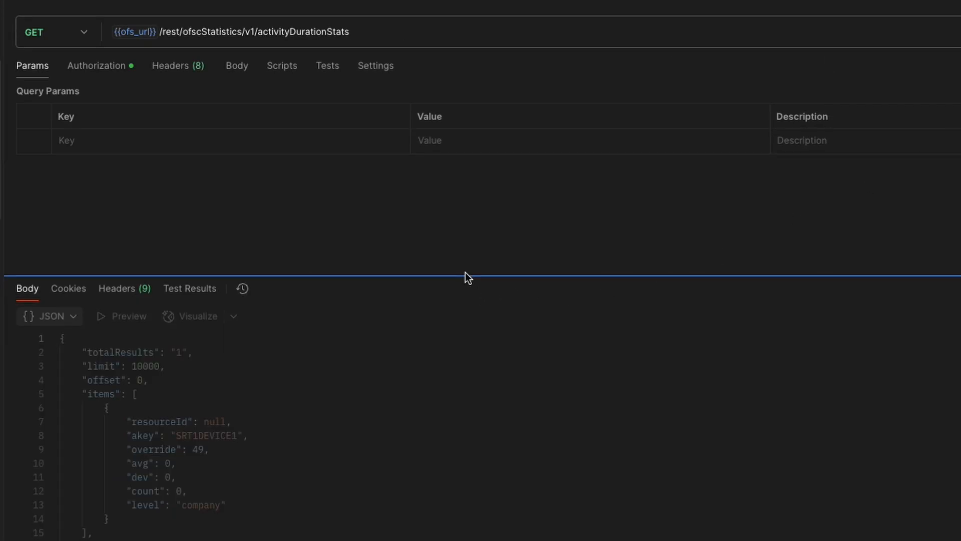
left_click_drag(464, 277, 465, 173)
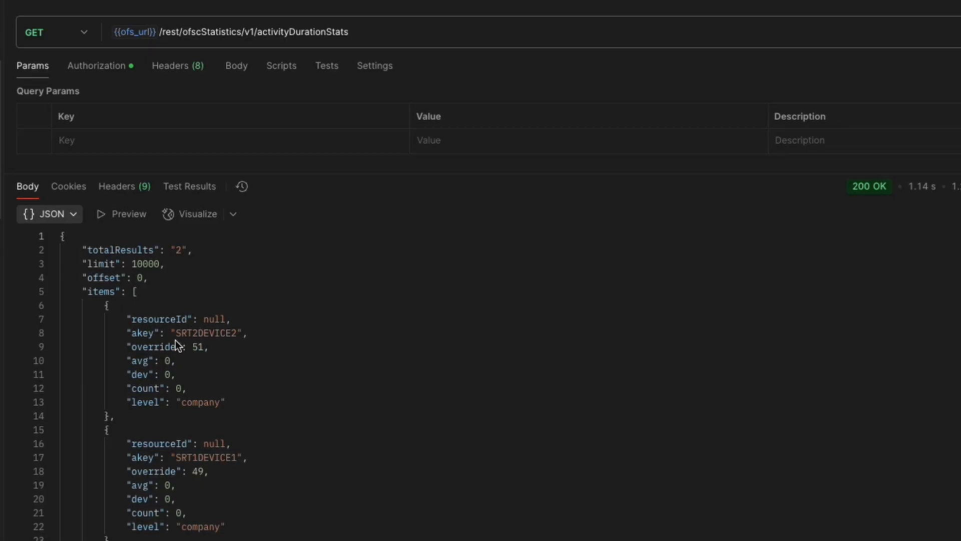
left_click_drag(122, 333, 254, 337)
left_click_drag(122, 346, 216, 349)
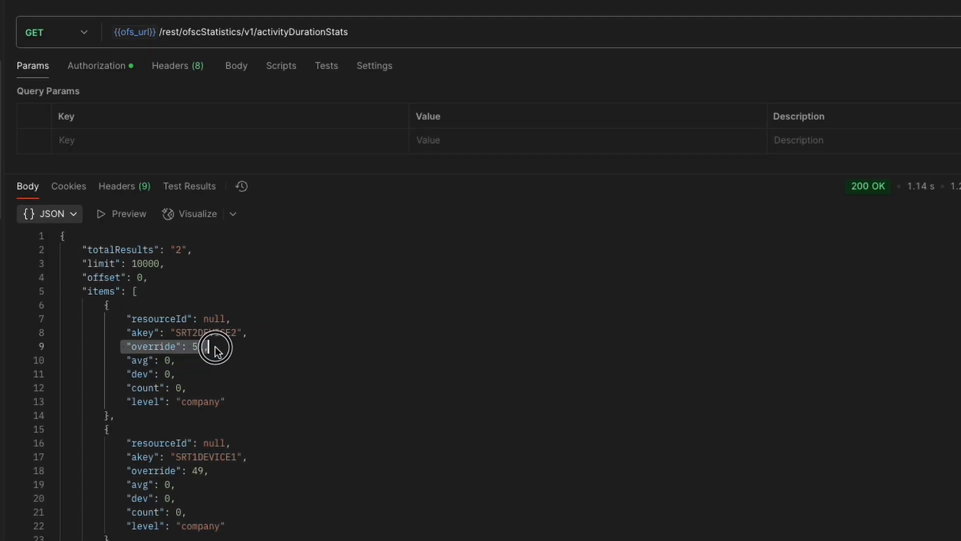
left_click_drag(126, 470, 219, 480)
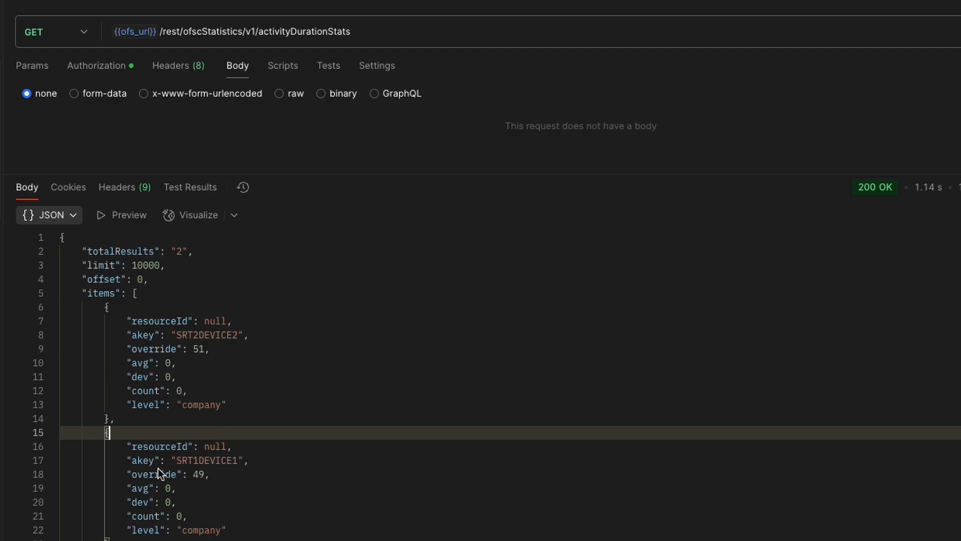
left_click(133, 459)
left_click_drag(126, 446, 233, 447)
left_click_drag(119, 530, 229, 530)
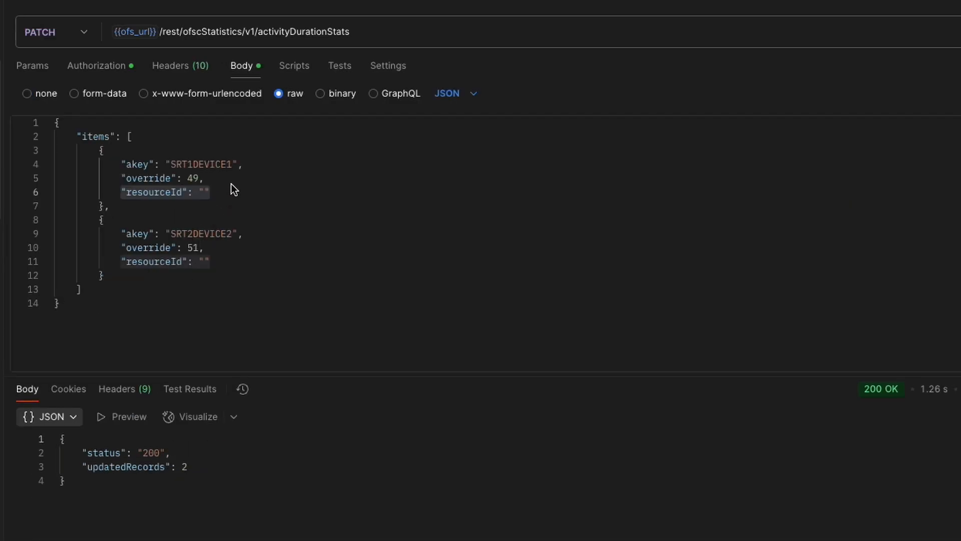
Return to the activityDurationStats PATCH request and examine the resourceId field of the SRT1DEVICE1 item
left_click(239, 178)
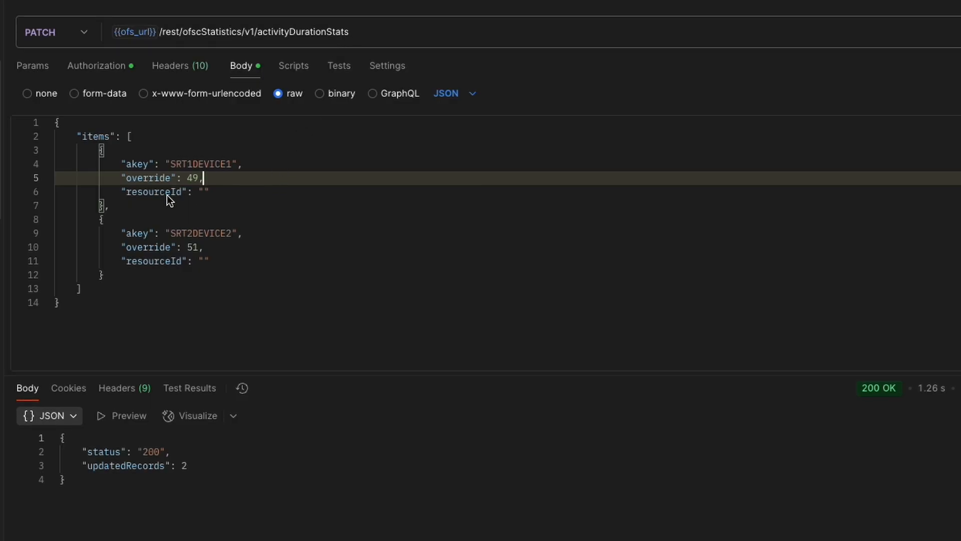
left_click_drag(121, 192, 220, 198)
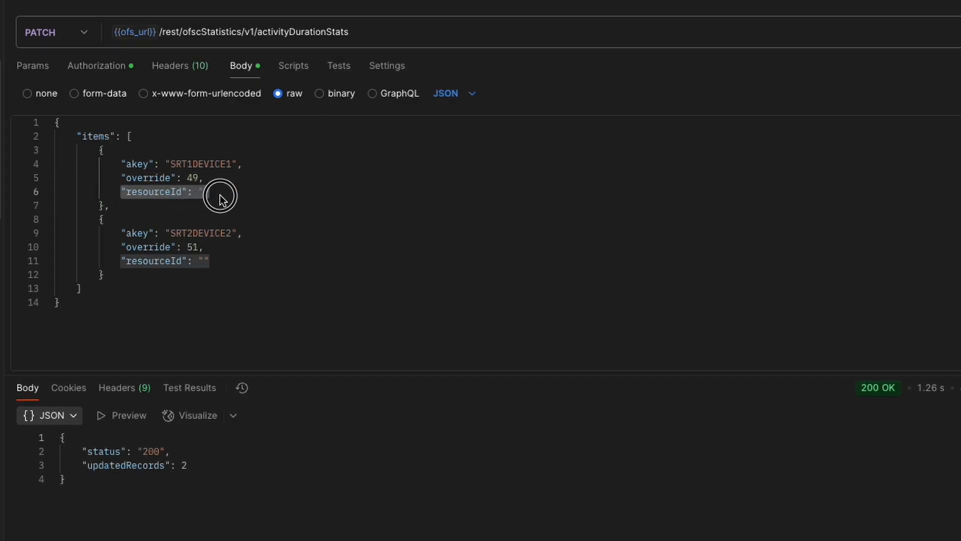
left_click(247, 209)
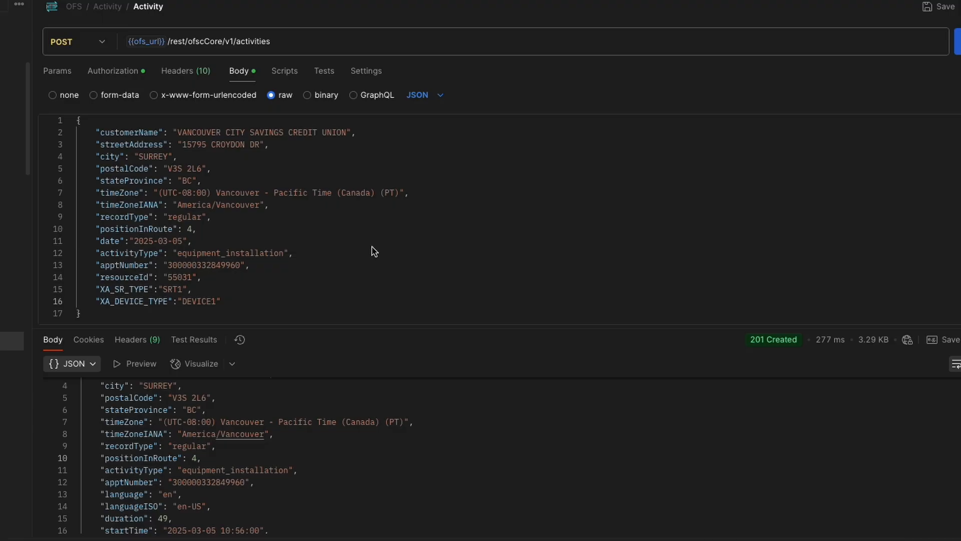
Send the activity creation POST request with XA_SR_TYPE SRT1 and XA_DEVICE_TYPE DEVICE1, and check the returned duration
left_click(373, 253)
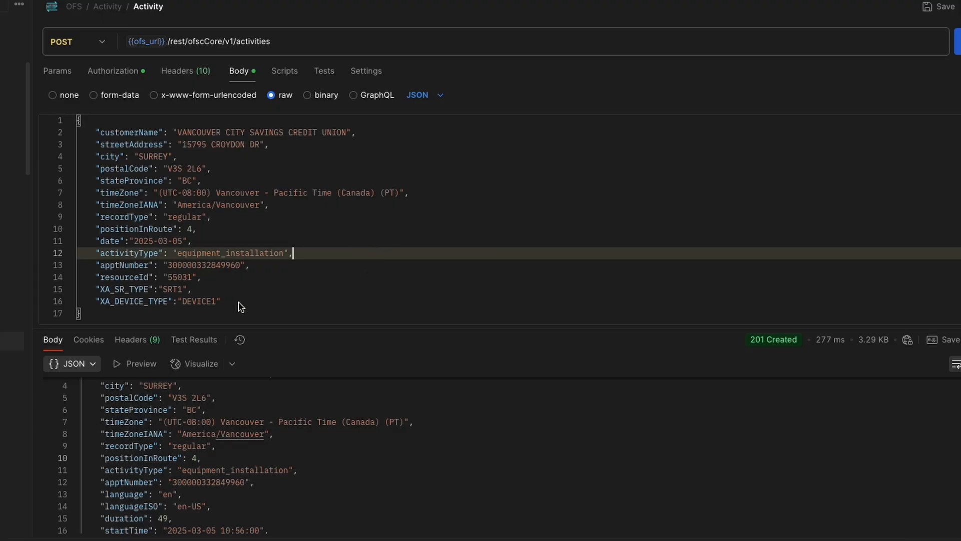
left_click_drag(97, 290, 195, 291)
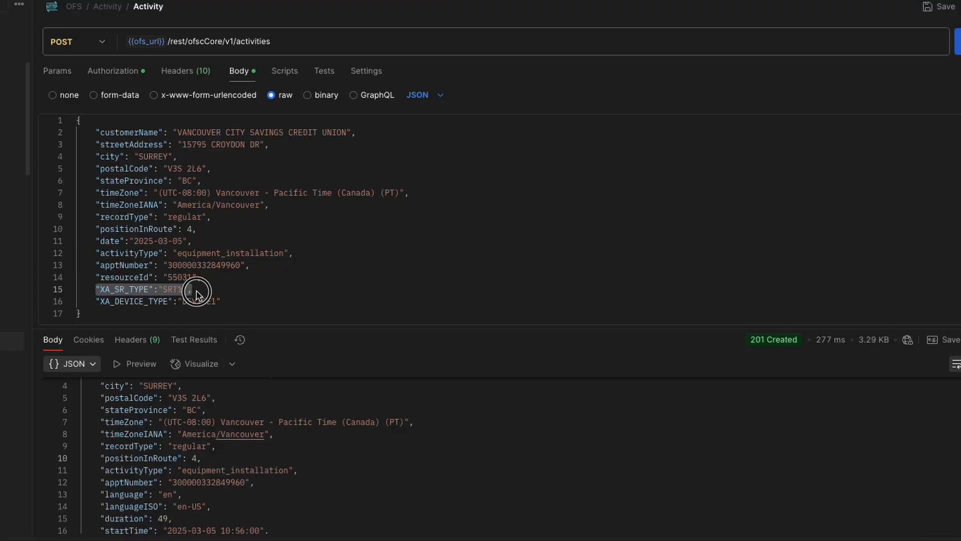
left_click_drag(98, 302, 232, 303)
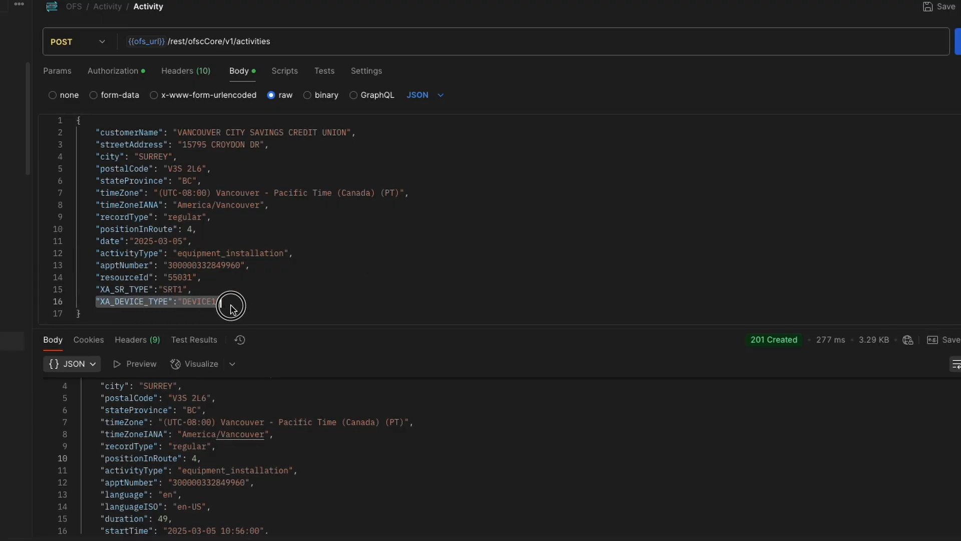
left_click(958, 41)
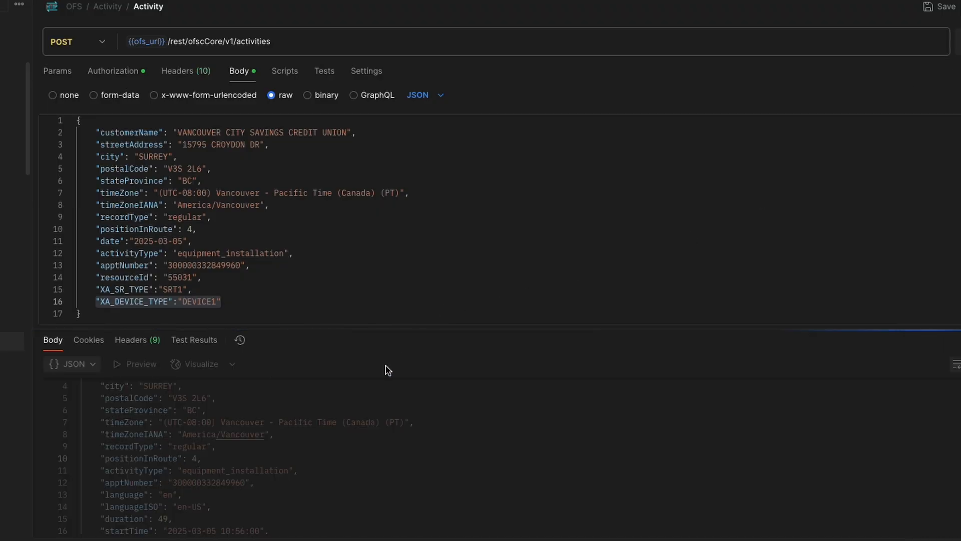
left_click_drag(101, 520, 175, 524)
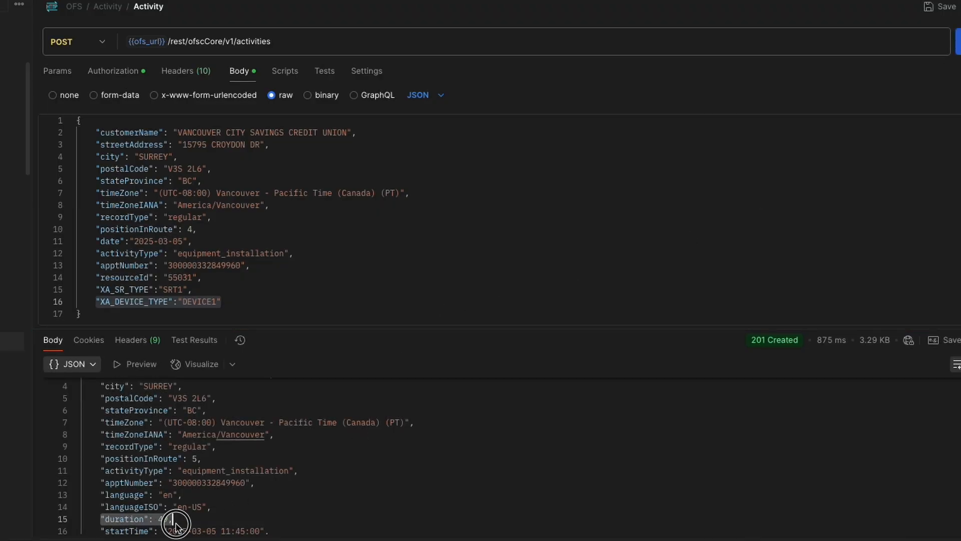
Create another activity with XA_SR_TYPE set to SRT2 and XA_DEVICE_TYPE set to DEVICE2, and check its returned duration
left_click(183, 290)
key("BackSpace")
type("2")
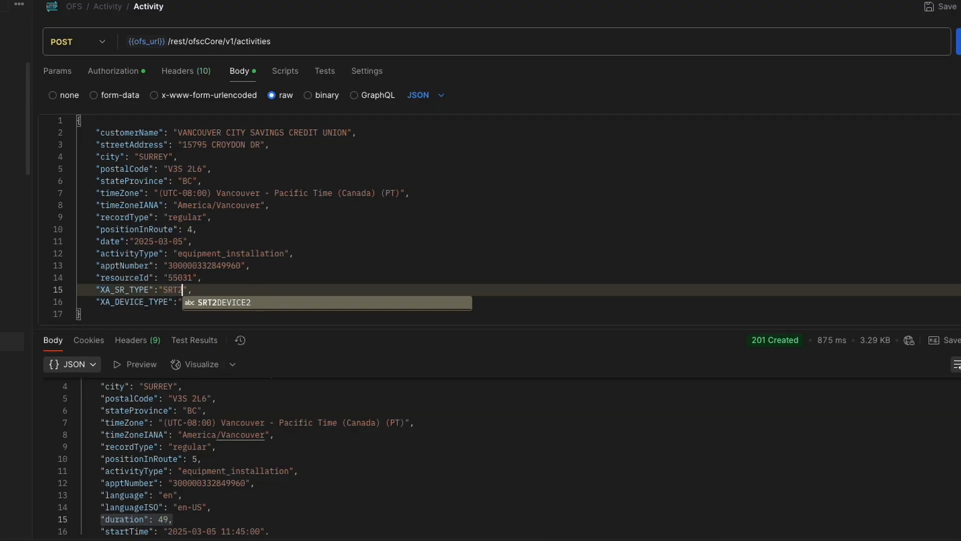
left_click(217, 278)
left_click(216, 303)
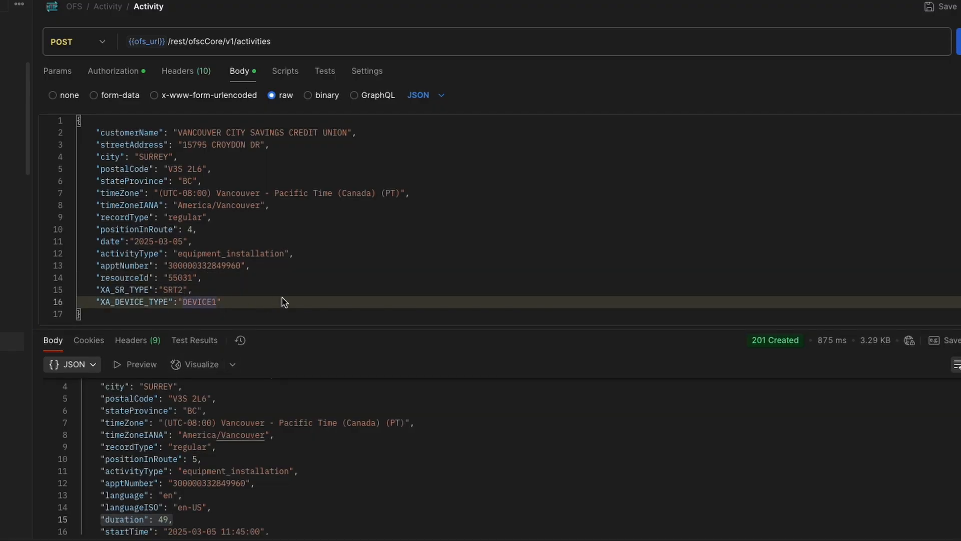
type("2")
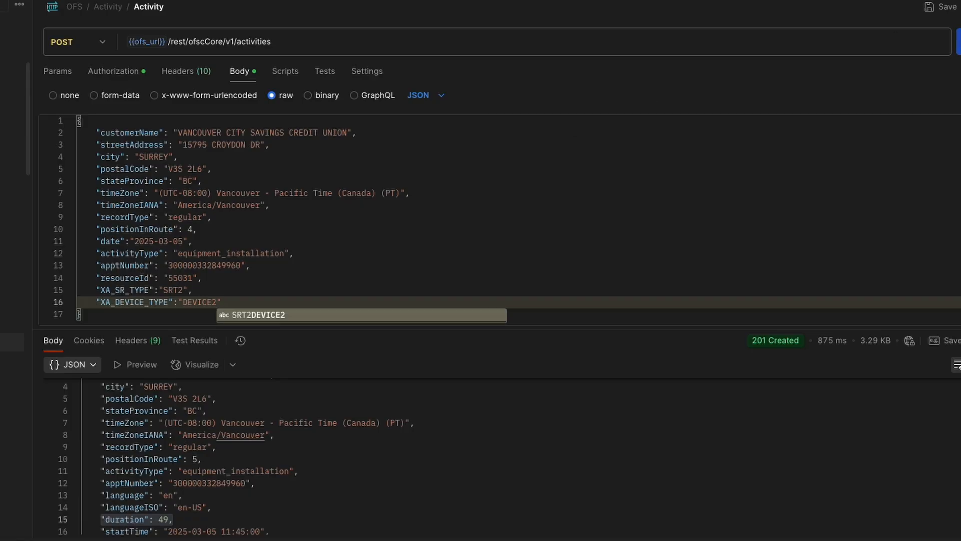
key("ctrl+Return")
left_click(175, 521)
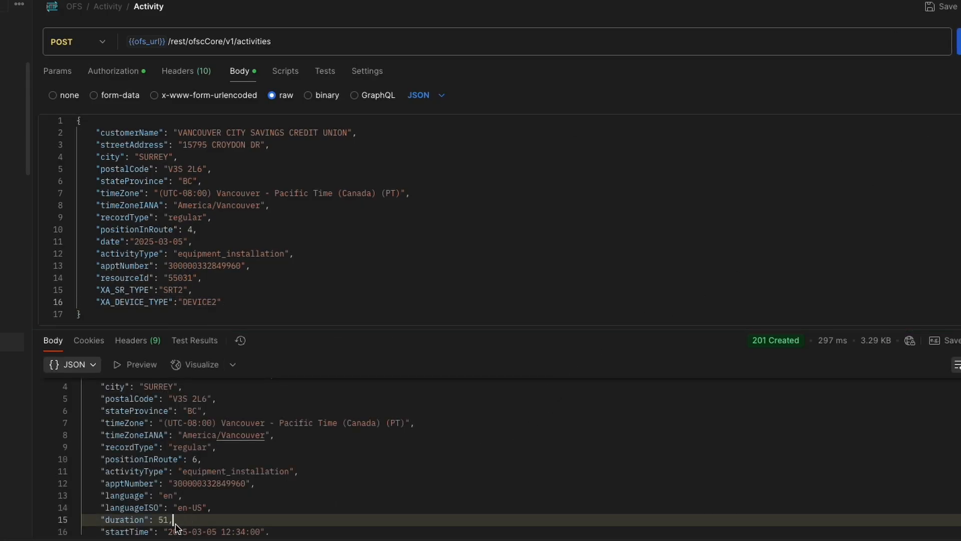
left_click_drag(107, 527, 181, 524)
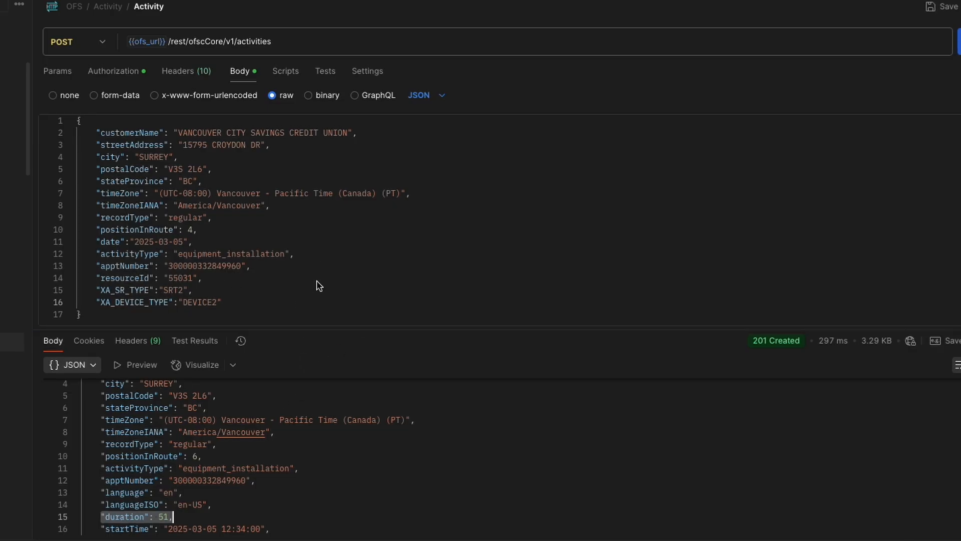
Create another activity with XA_DEVICE_TYPE set to DEVICE3, and check its returned duration against the equipment_installation activity type
left_click(254, 294)
left_click_drag(212, 304, 217, 305)
type("3")
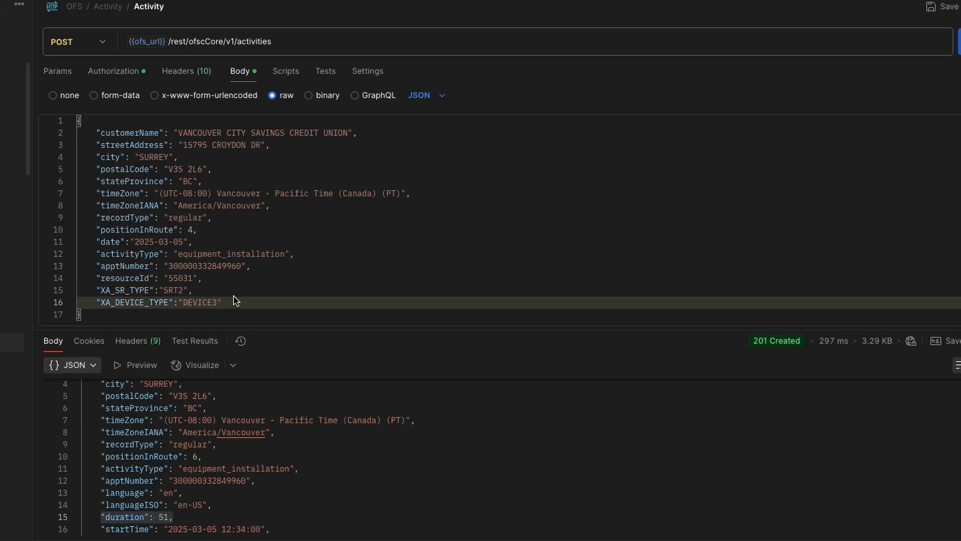
left_click(283, 279)
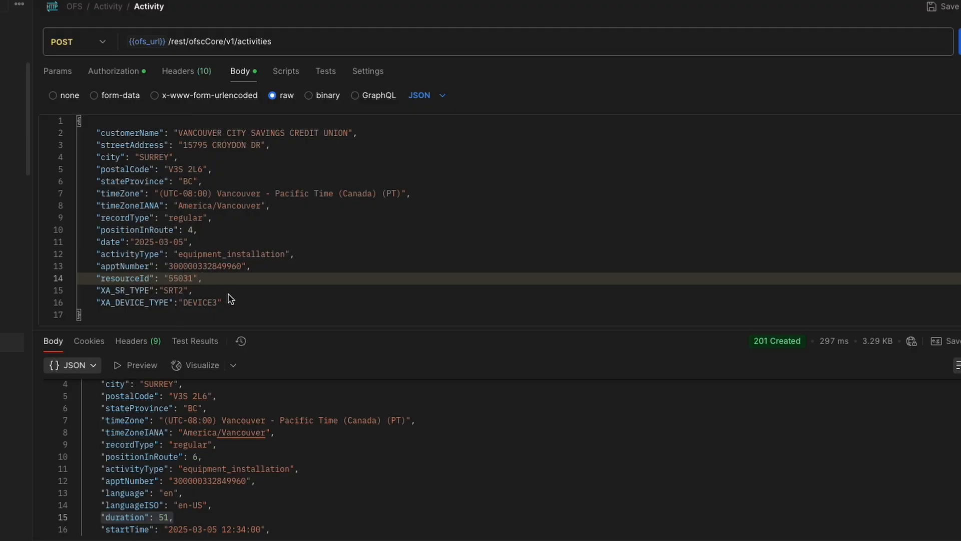
left_click(959, 41)
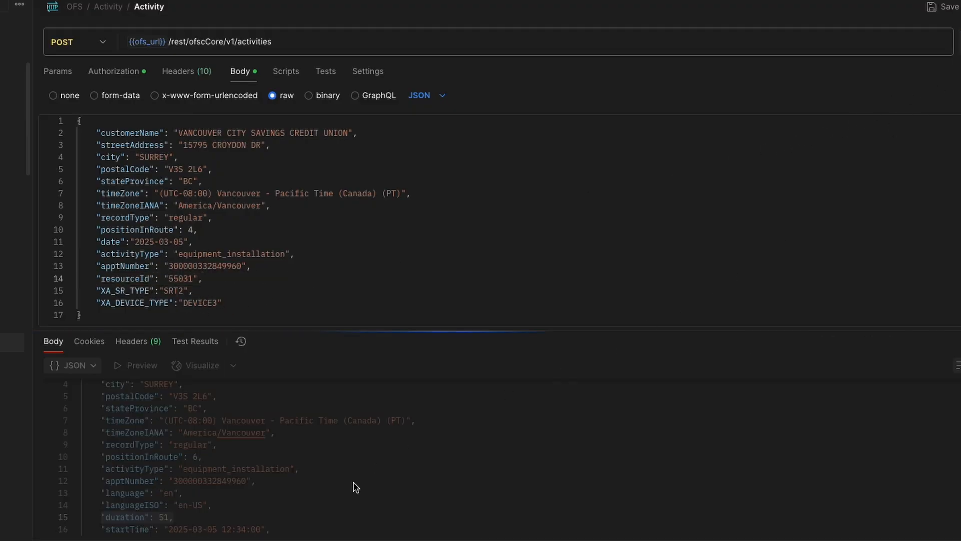
left_click(181, 518)
double_click(163, 517)
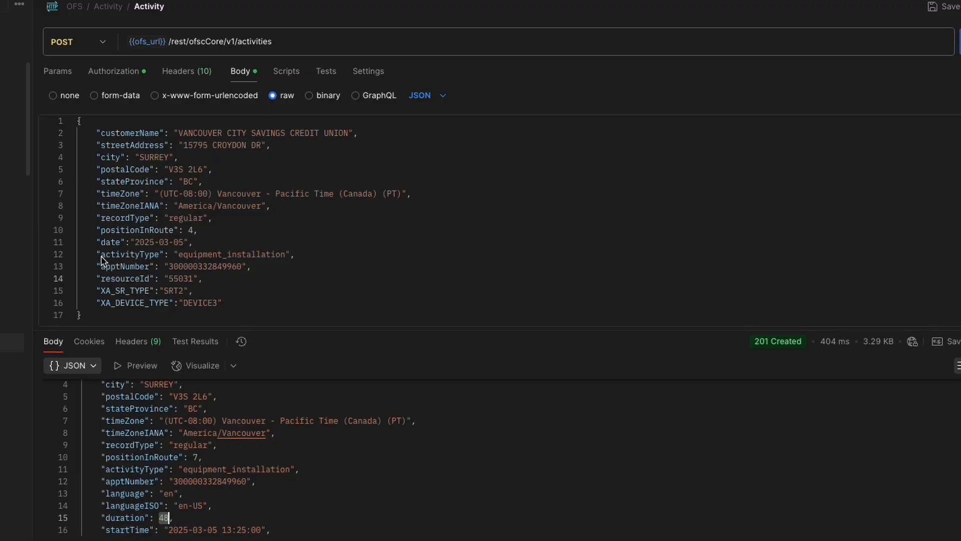
left_click_drag(174, 254, 287, 258)
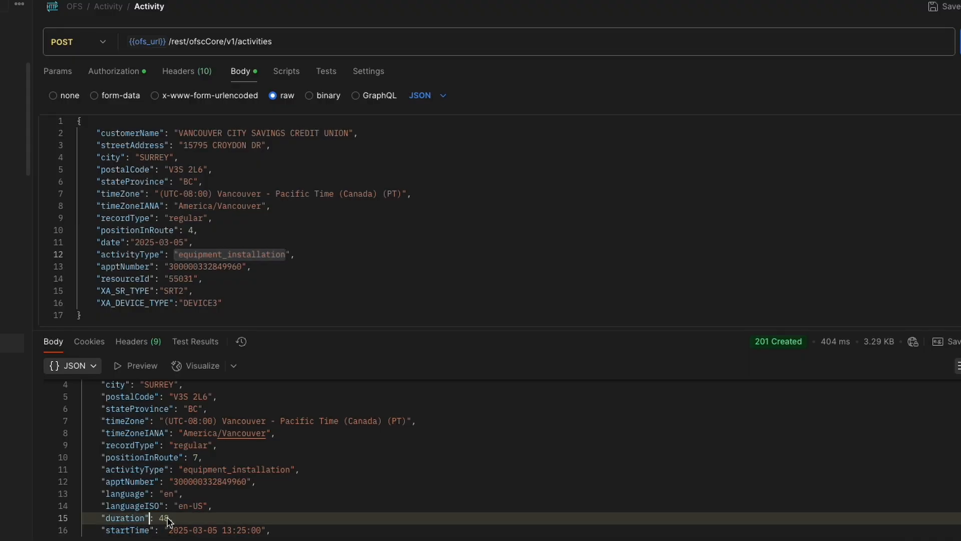
left_click_drag(173, 518, 105, 519)
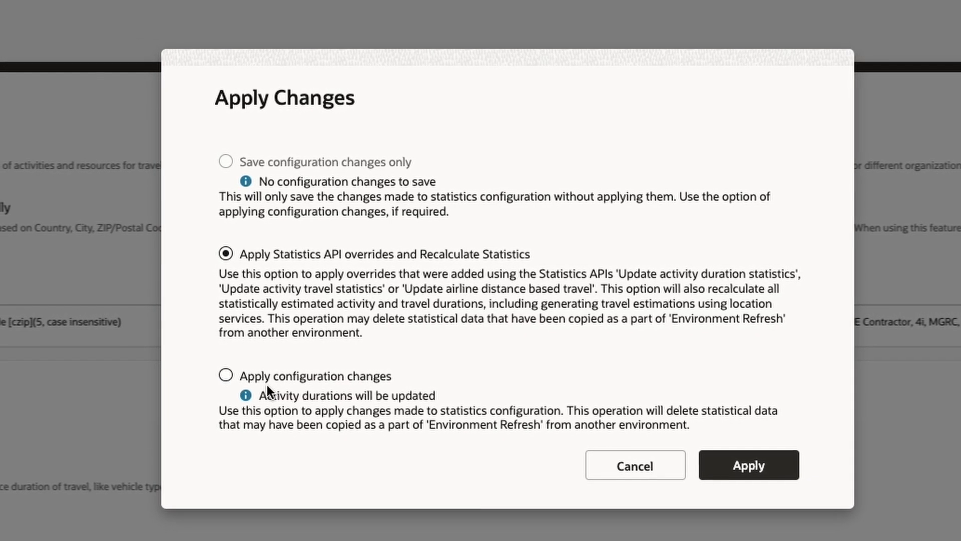
Choose to apply configuration changes in the Apply Changes dialog of the Statistics configuration page
left_click(232, 374)
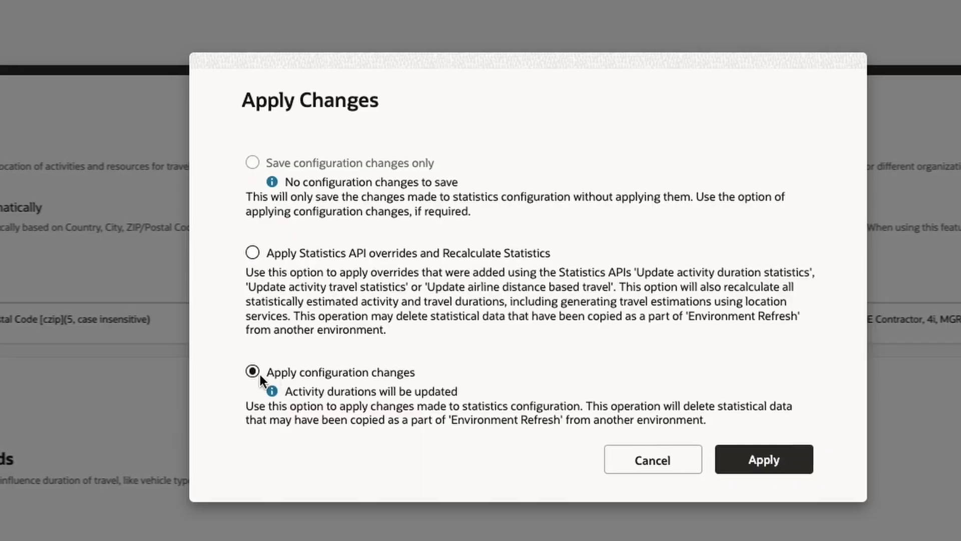